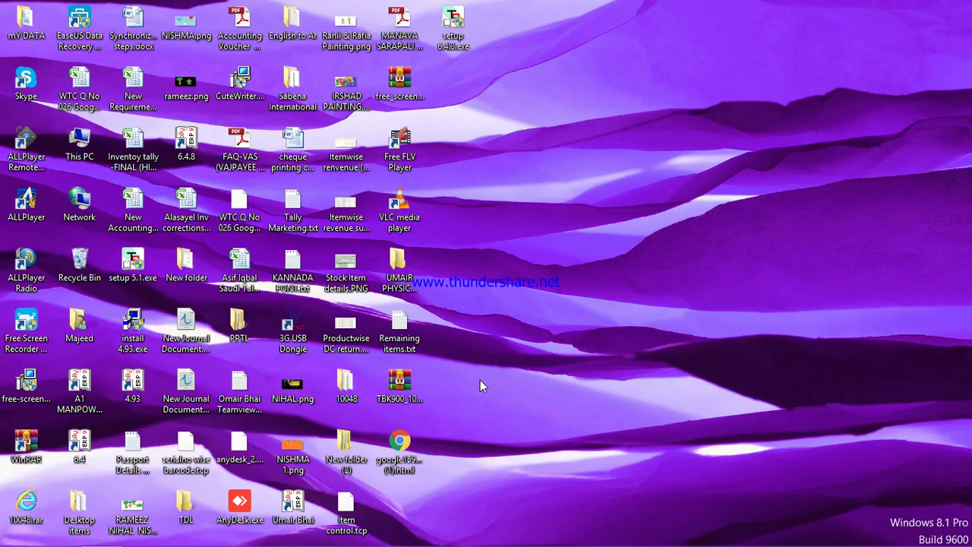
{"action": "mouse_move", "coordinate": [281, 545]}
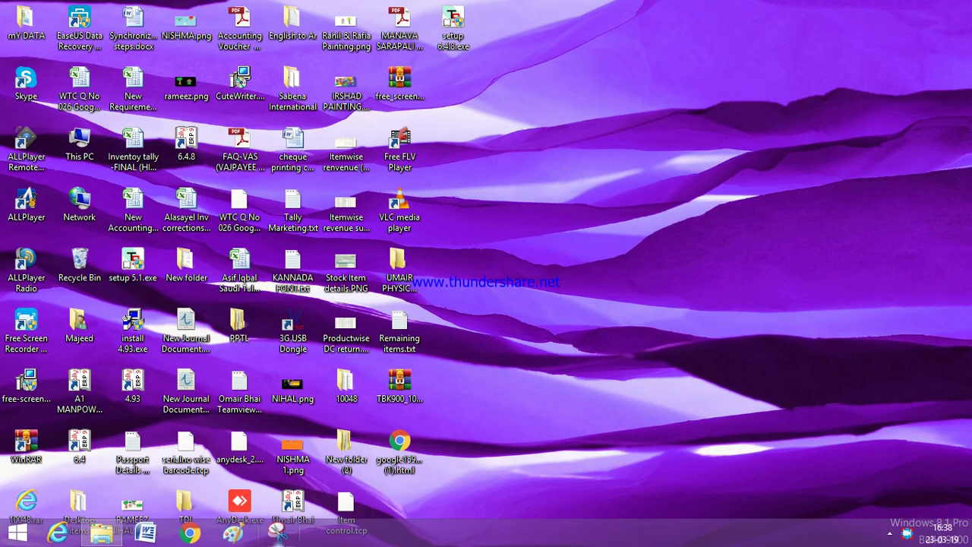
{"action": "left_click", "coordinate": [190, 533]}
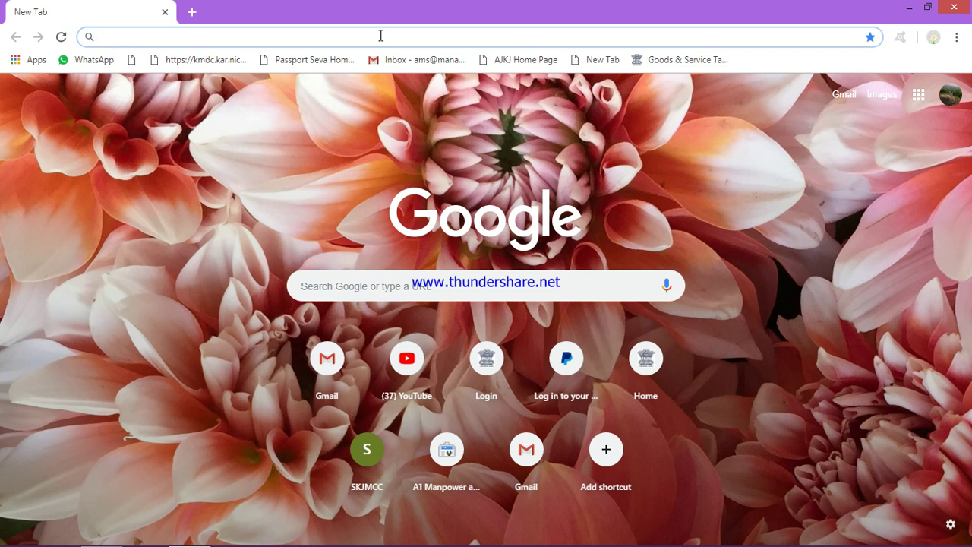
{"action": "type", "text": "www."}
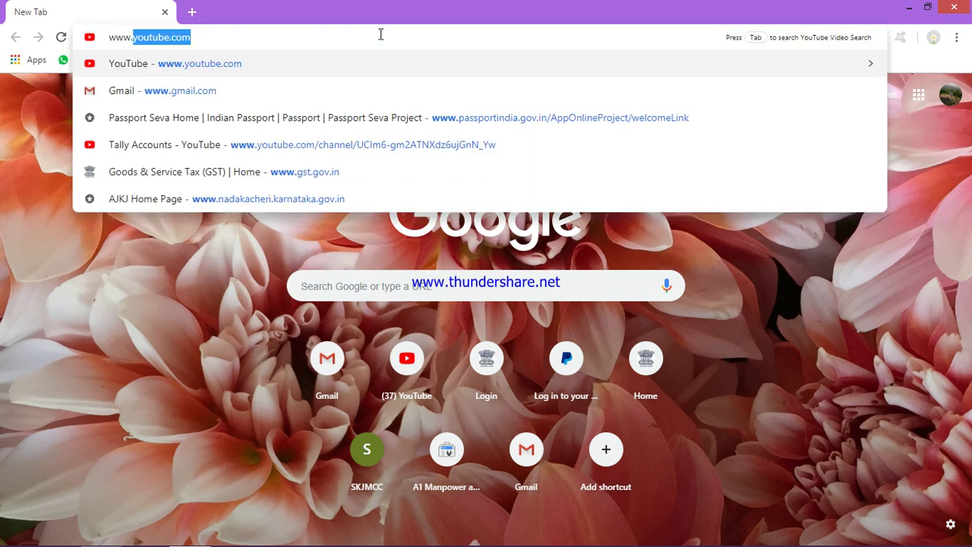
{"action": "type", "text": "tallysol"}
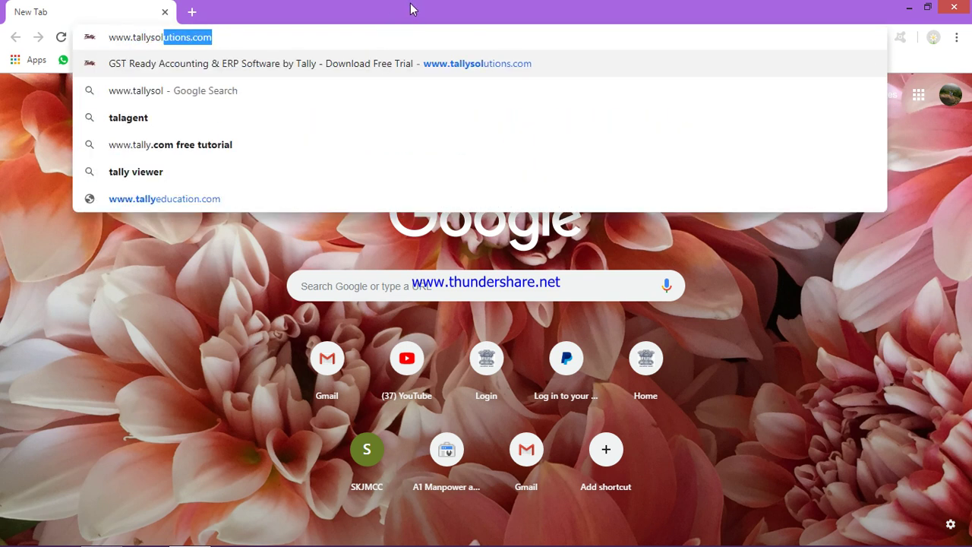
{"action": "type", "text": "utions.com"}
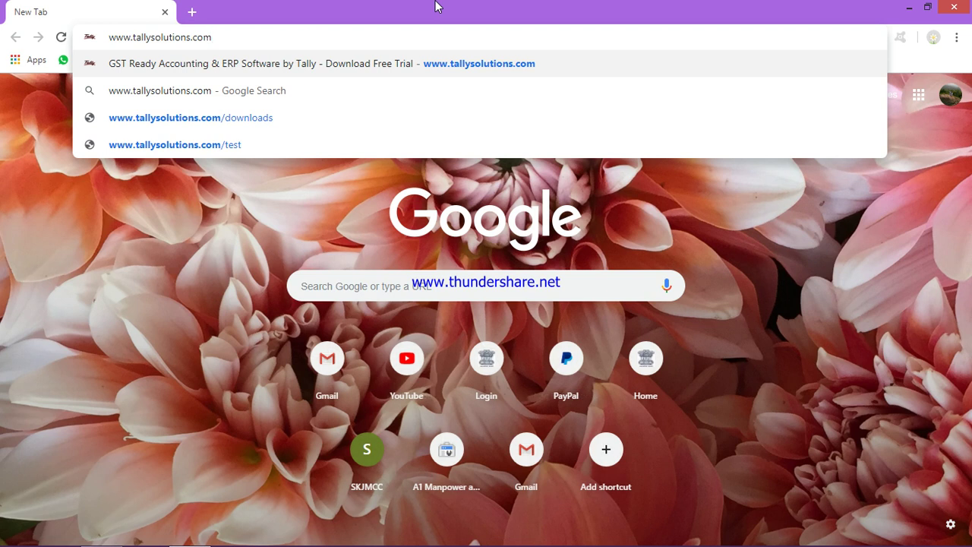
{"action": "key", "text": "Return"}
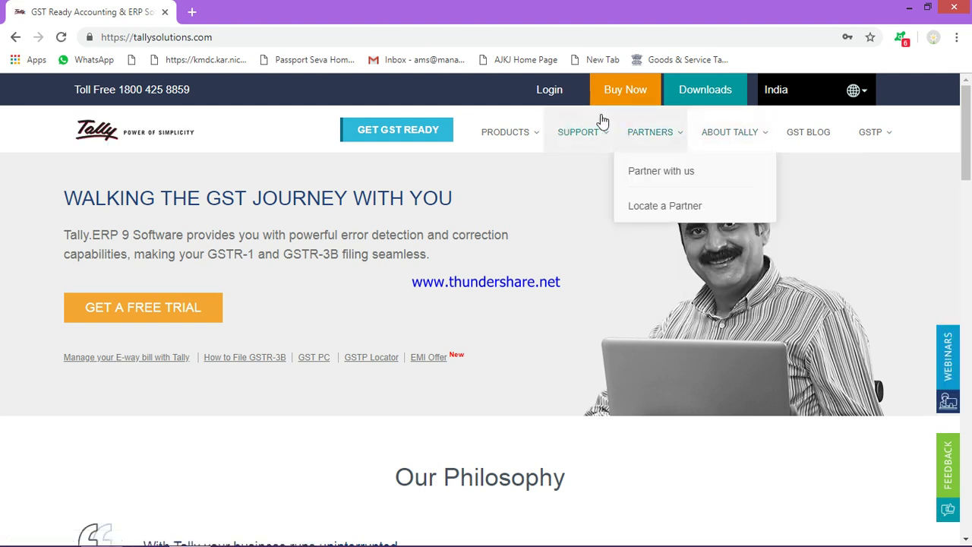
Go to the Downloads page, scroll to the Tally.ERP 9 installer and choose Download for later
{"action": "mouse_move", "coordinate": [691, 118]}
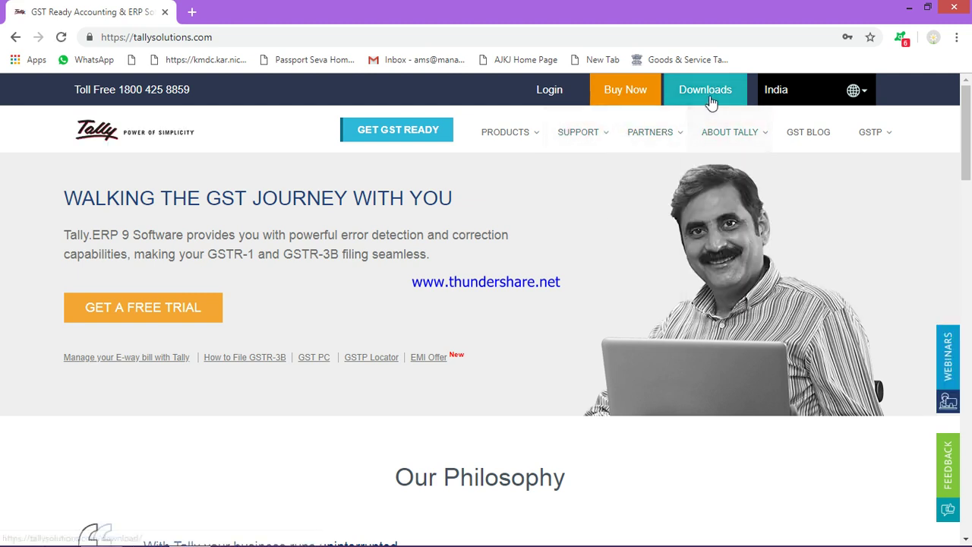
{"action": "left_click", "coordinate": [711, 103]}
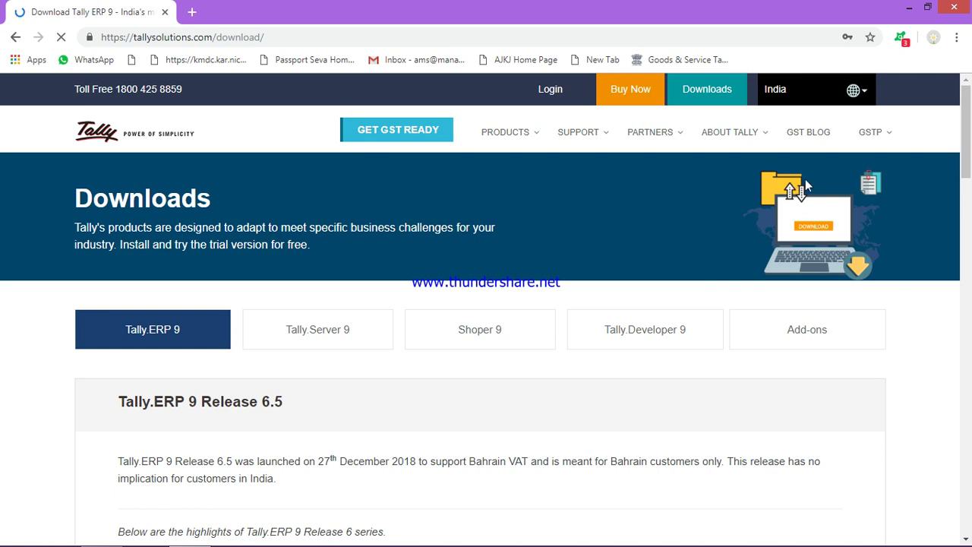
{"action": "left_click_drag", "start_coordinate": [969, 149], "coordinate": [964, 309]}
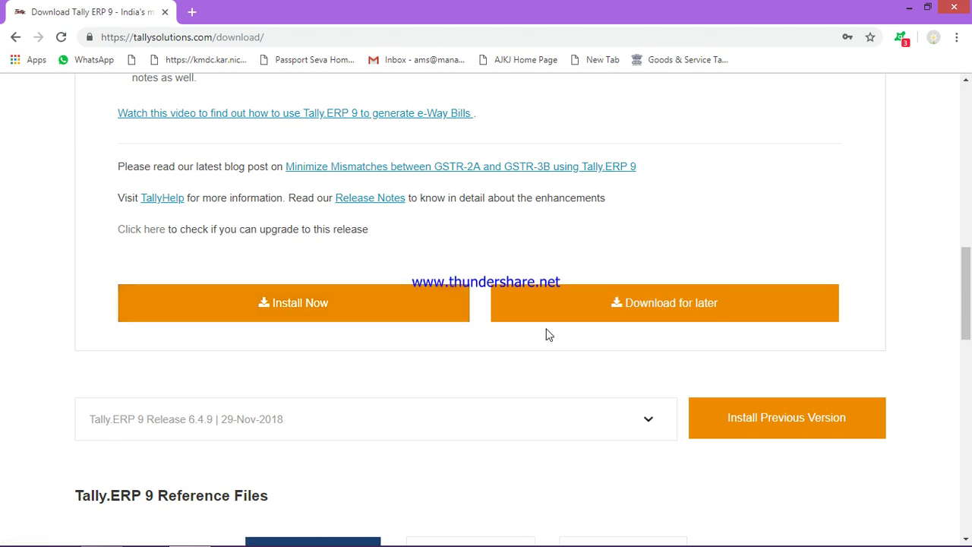
{"action": "left_click", "coordinate": [635, 311]}
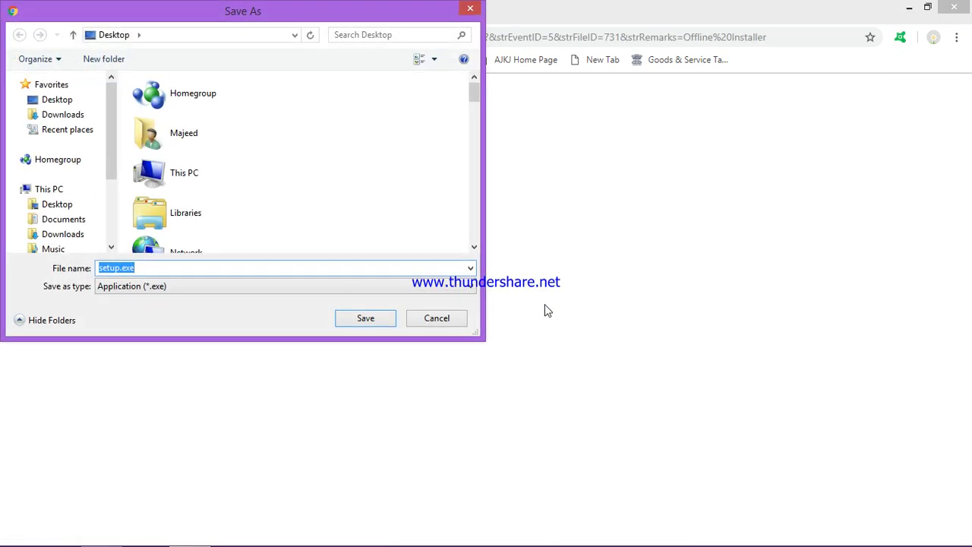
Save setup.exe to the Desktop and minimize Chrome while it downloads
{"action": "left_click", "coordinate": [346, 287]}
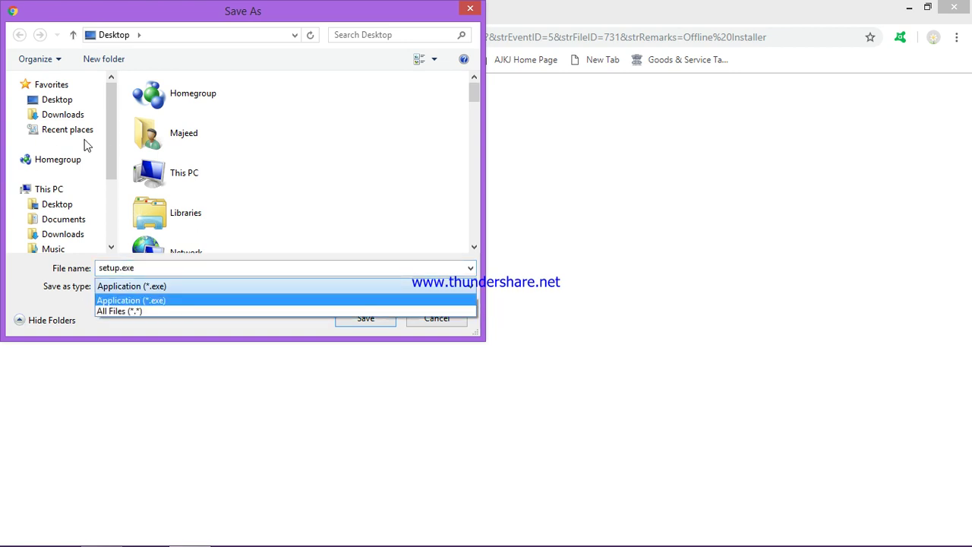
{"action": "left_click", "coordinate": [56, 208]}
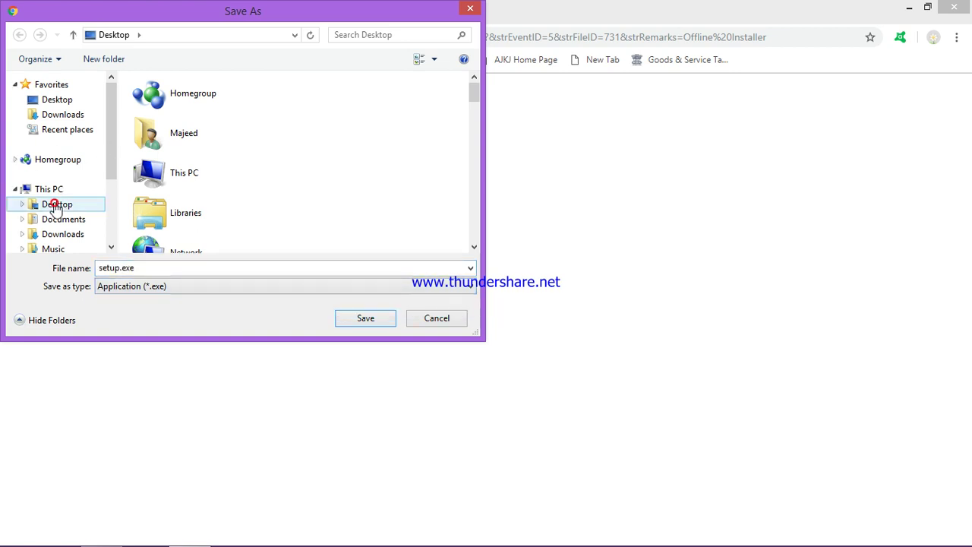
{"action": "left_click", "coordinate": [365, 318]}
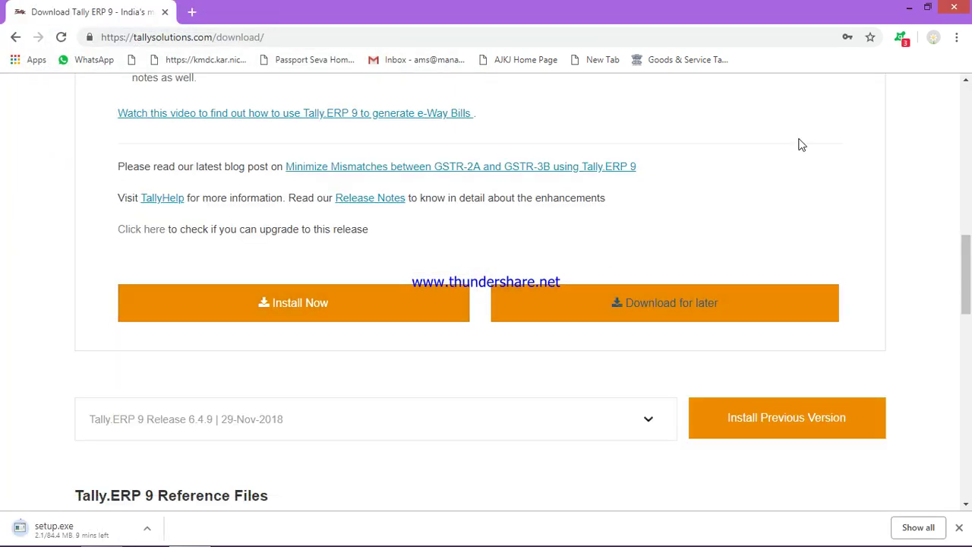
{"action": "left_click", "coordinate": [911, 8]}
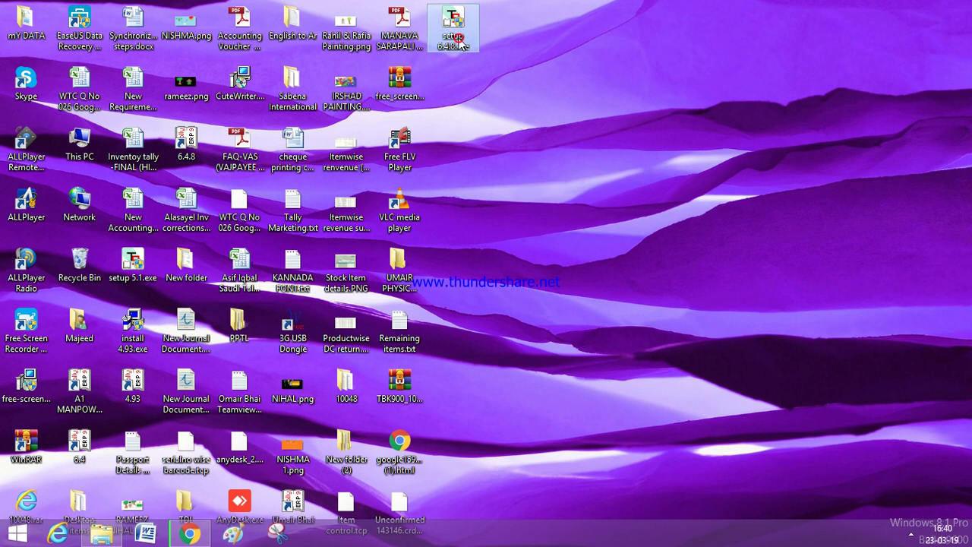
Launch setup 6.4.8.exe from the desktop
{"action": "mouse_move", "coordinate": [454, 36]}
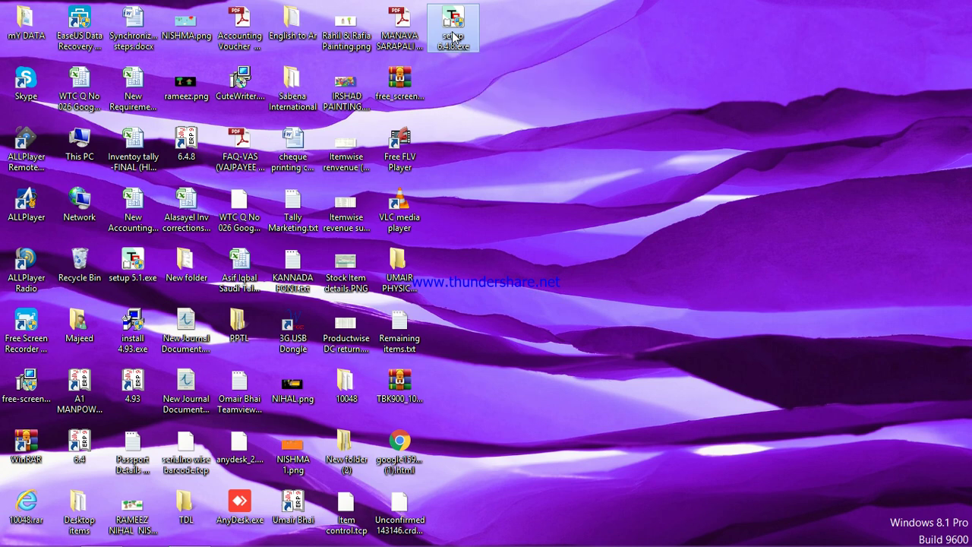
{"action": "left_click", "coordinate": [453, 34]}
{"action": "left_click", "coordinate": [453, 34]}
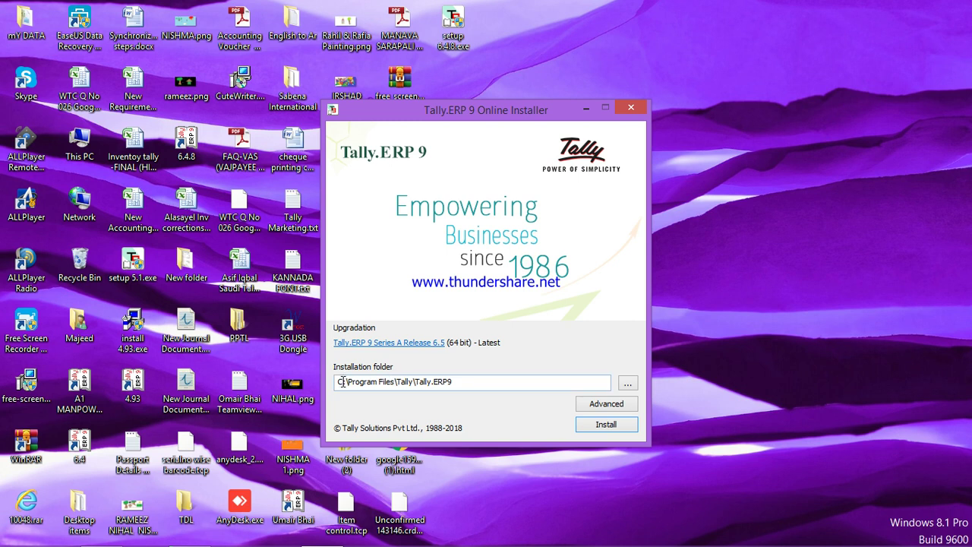
Install Tally.ERP 9 into e:\Program Files\Tally\Tally.ERP9 in the background, then launch Tally
{"action": "left_click", "coordinate": [341, 382]}
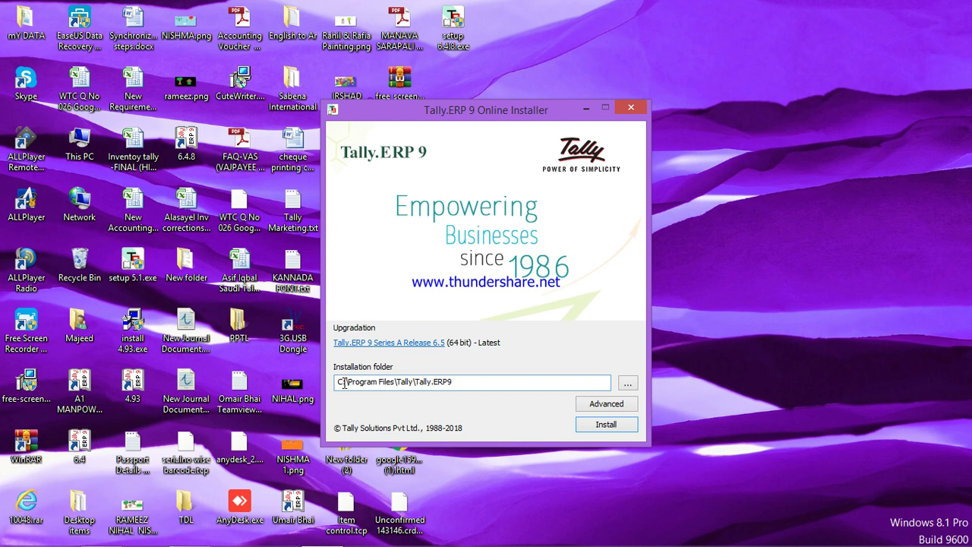
{"action": "key", "text": "BackSpace"}
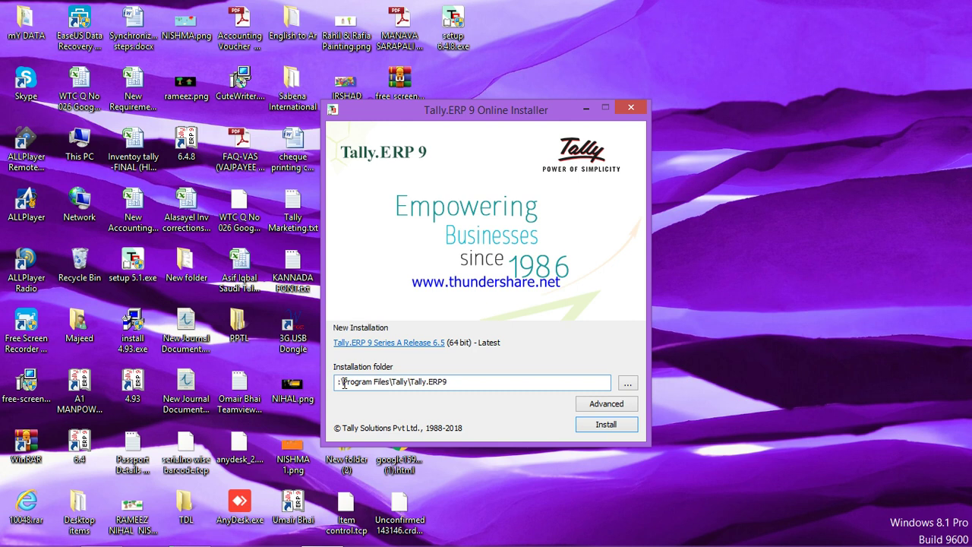
{"action": "type", "text": "e"}
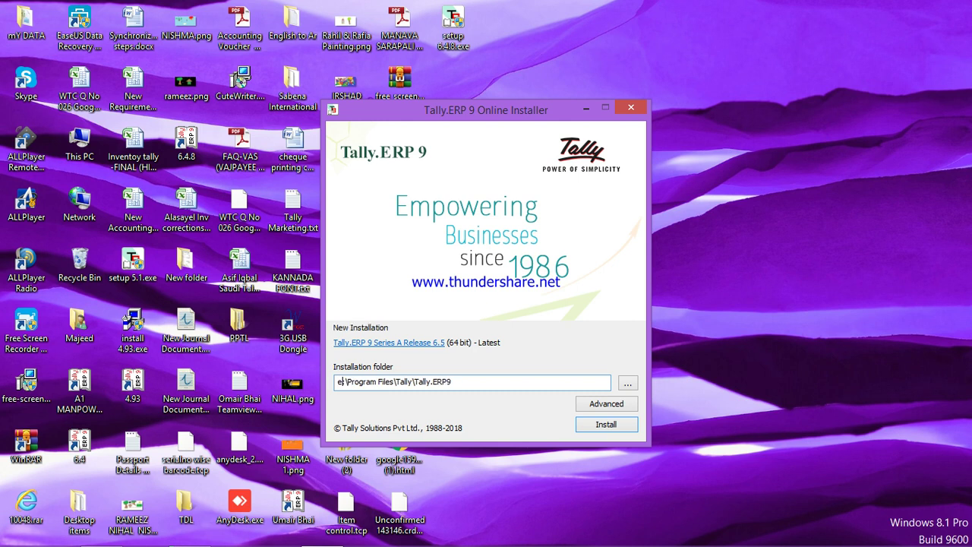
{"action": "left_click", "coordinate": [606, 424]}
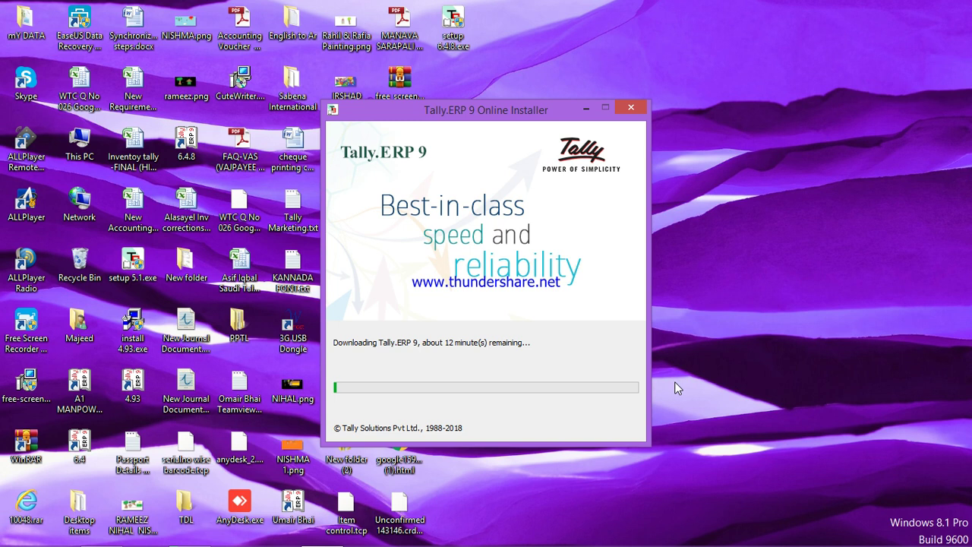
{"action": "left_click", "coordinate": [589, 111]}
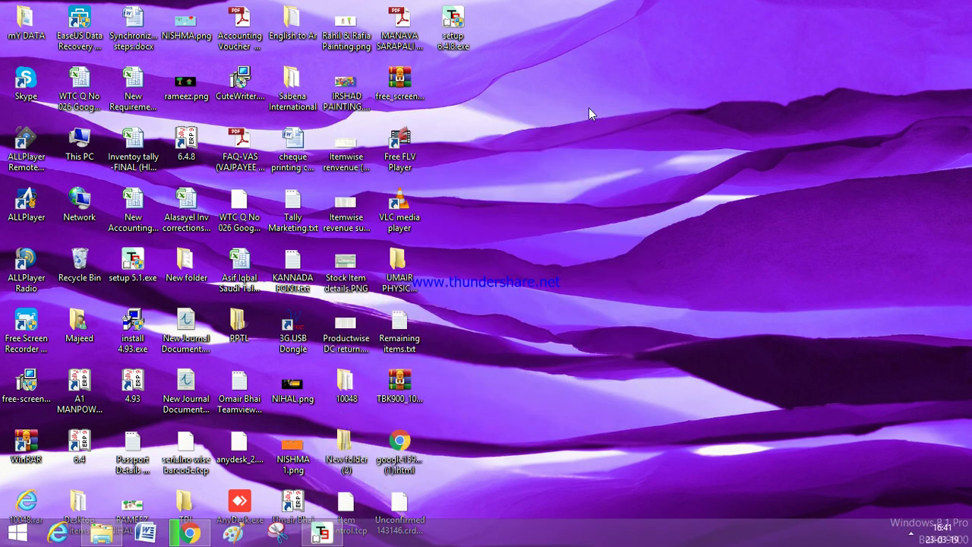
{"action": "double_click", "coordinate": [308, 507]}
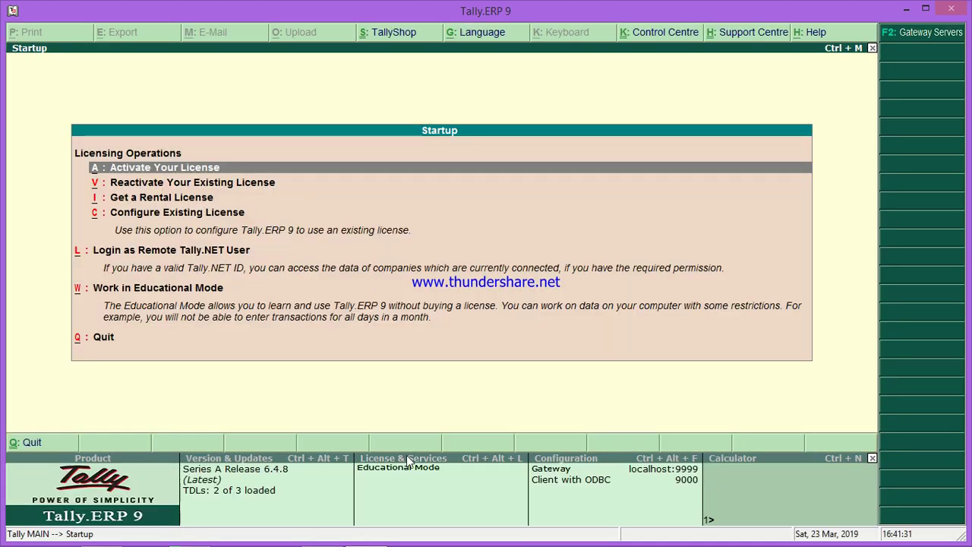
Choose Work in Educational Mode from the Tally.ERP 9 Startup options
{"action": "key", "text": "Down"}
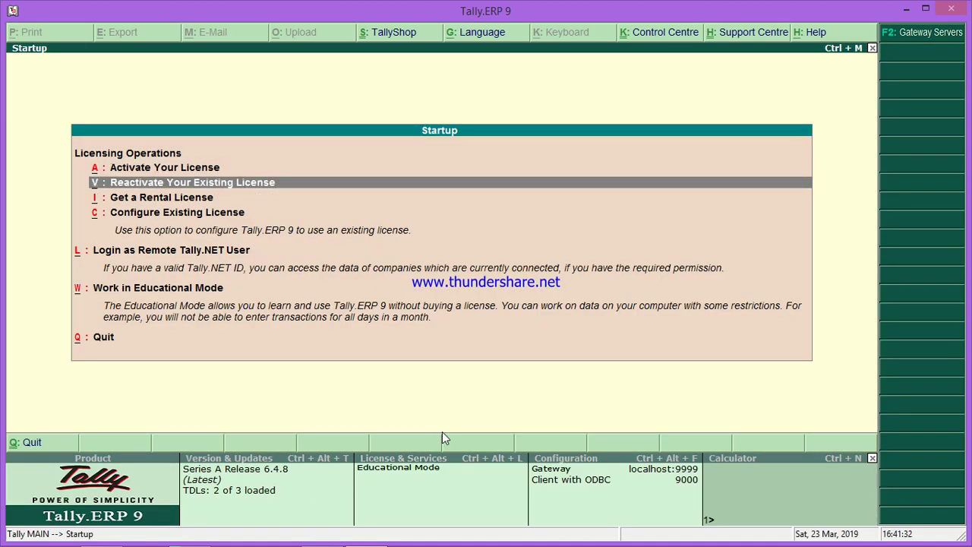
{"action": "key", "text": "Down"}
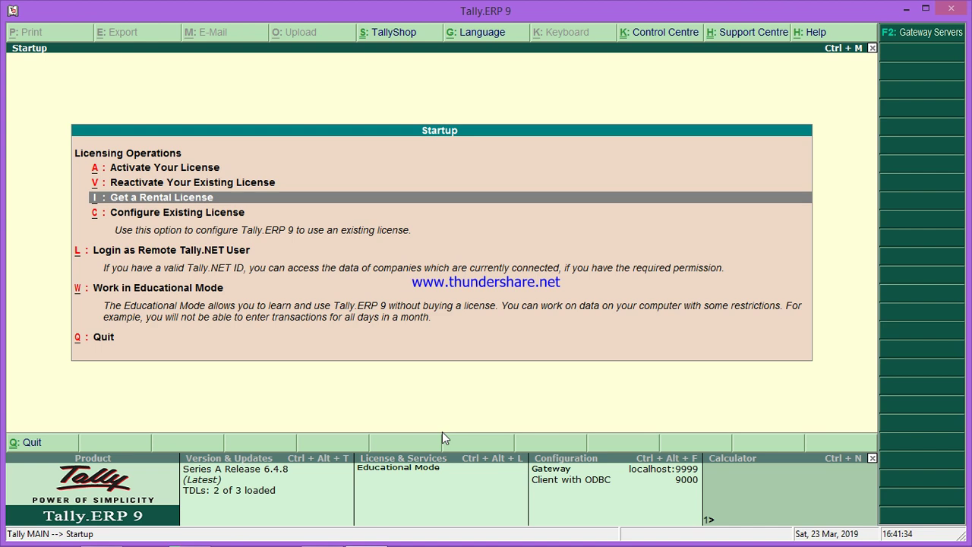
{"action": "key", "text": "Down"}
{"action": "key", "text": "Down"}
{"action": "key", "text": "Down"}
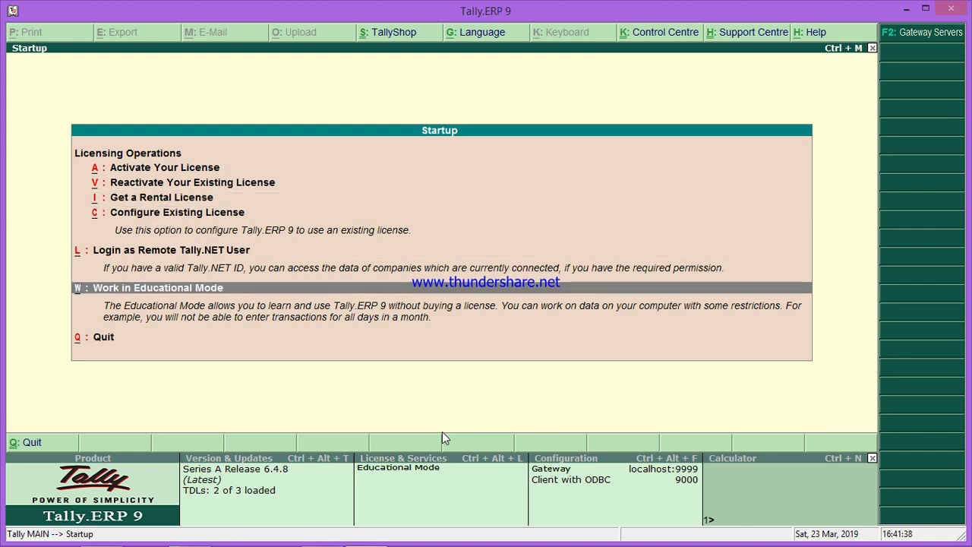
{"action": "key", "text": "Return"}
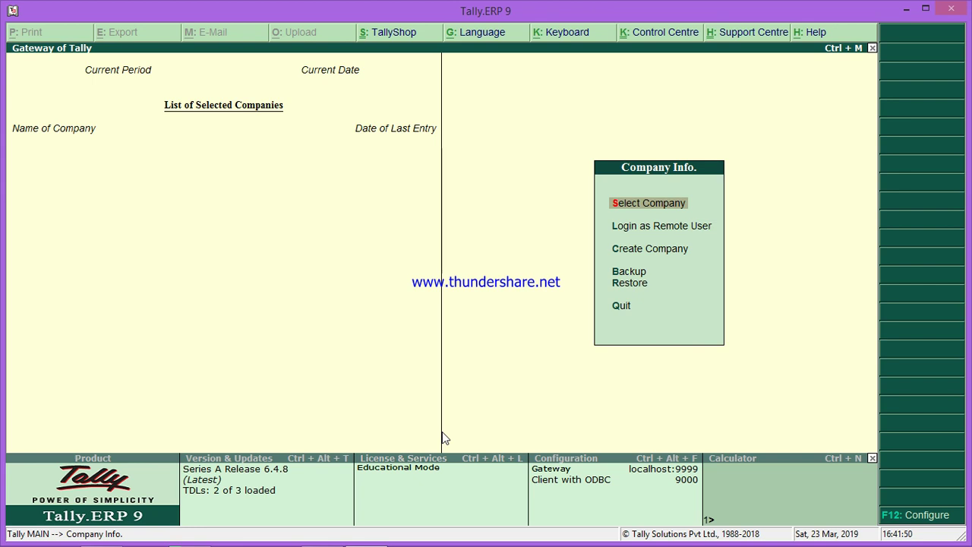
Back out of the company list and select Create Company at the Gateway of Tally
{"action": "key", "text": "Return"}
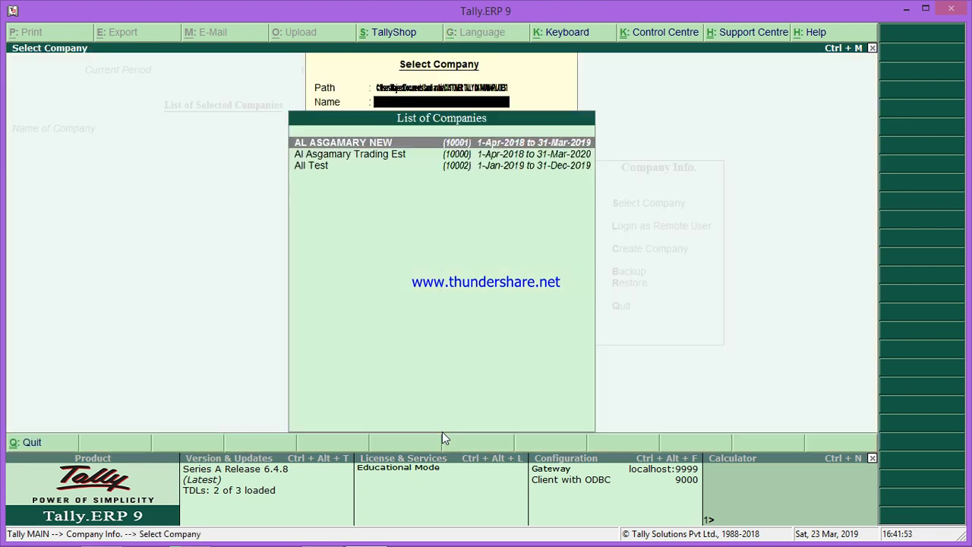
{"action": "key", "text": "BackSpace"}
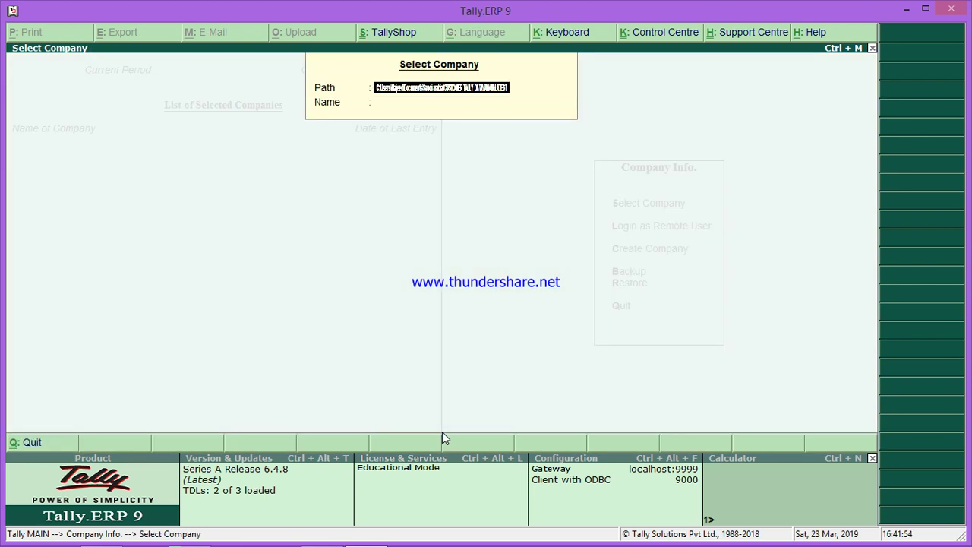
{"action": "key", "text": "Escape"}
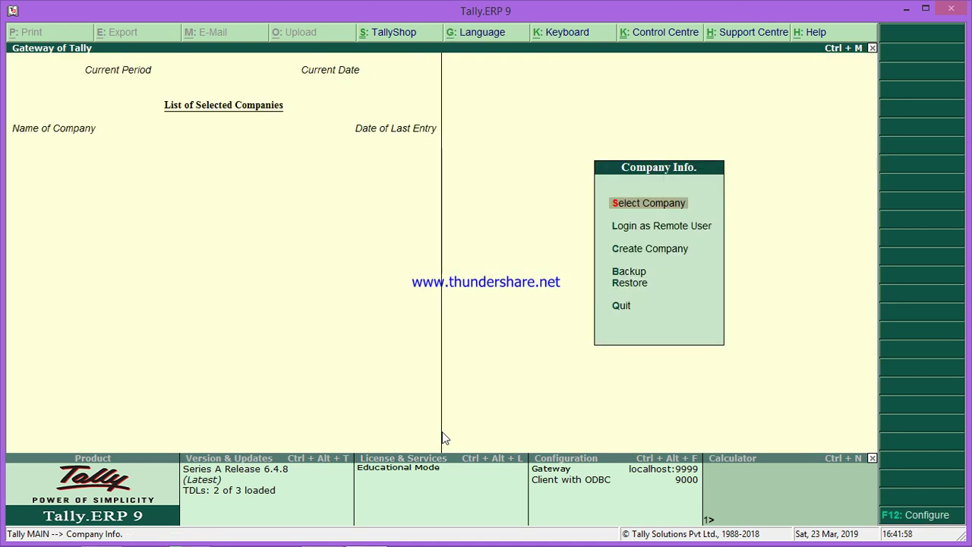
{"action": "key", "text": "Down"}
{"action": "key", "text": "Down"}
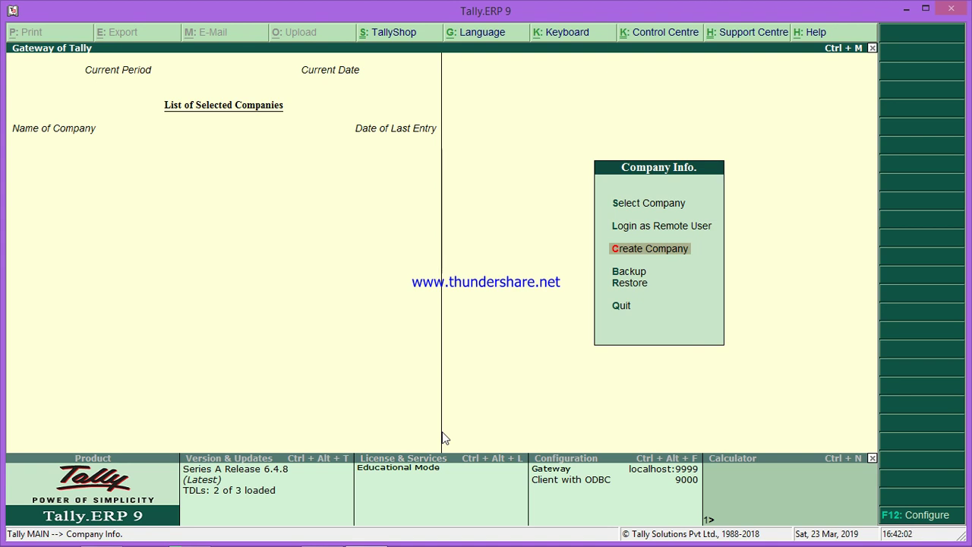
{"action": "key", "text": "Return"}
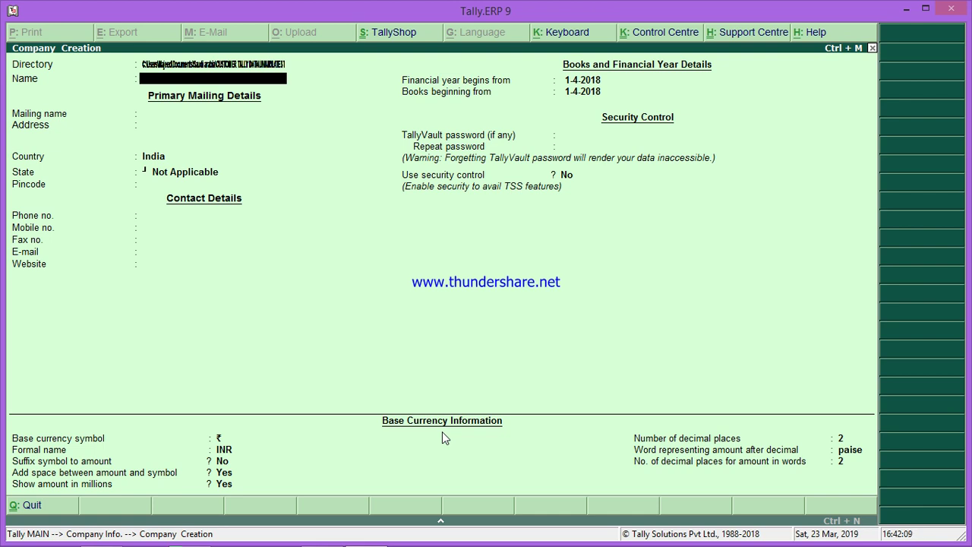
Enter company name 'The World Business Group', keep the auto-filled mailing name, and set address Bangalore
{"action": "type", "text": "The World Business"}
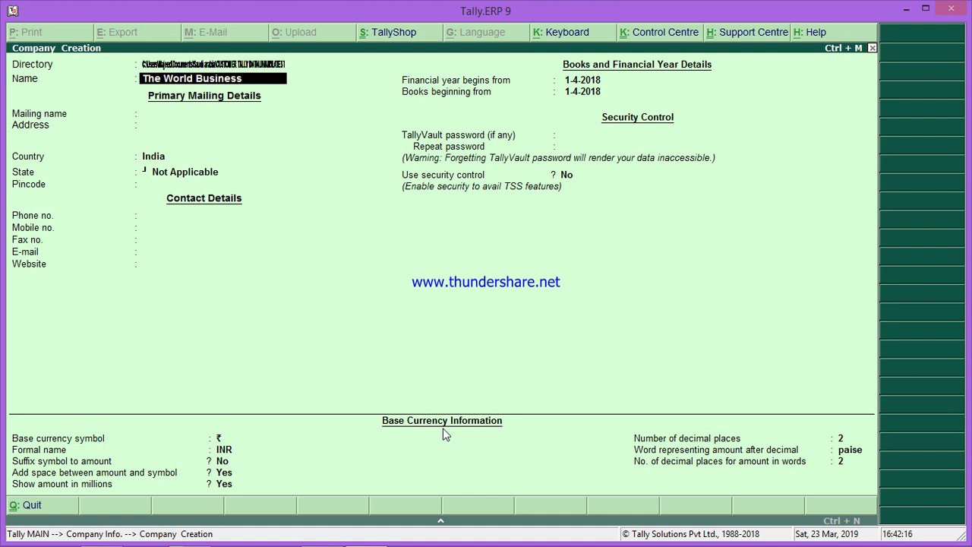
{"action": "type", "text": " Group"}
{"action": "key", "text": "Return"}
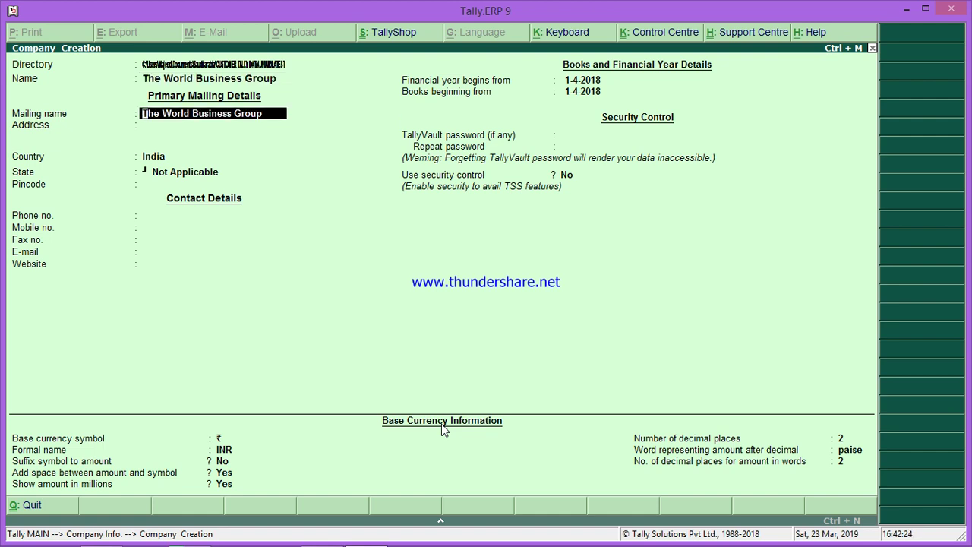
{"action": "key", "text": "Return"}
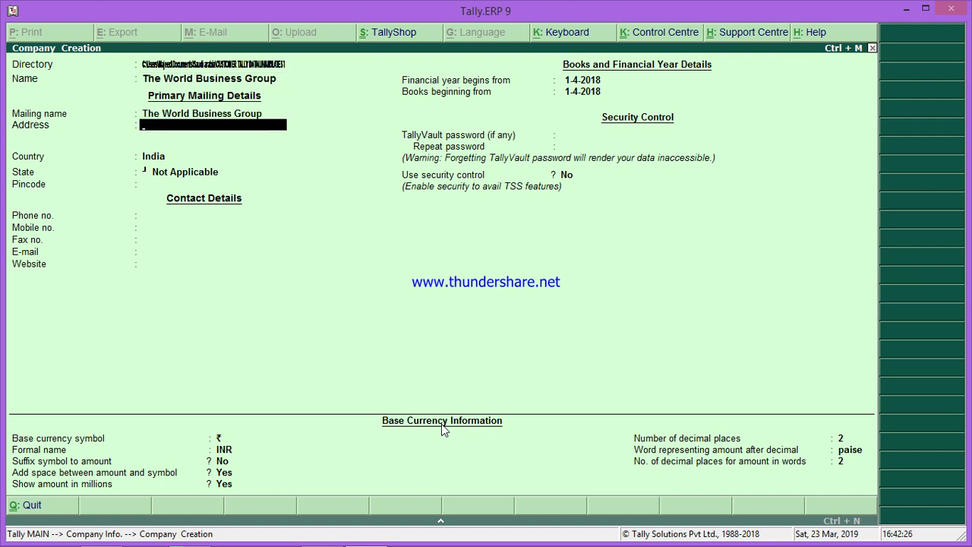
{"action": "type", "text": "Bangalore"}
{"action": "key", "text": "Return"}
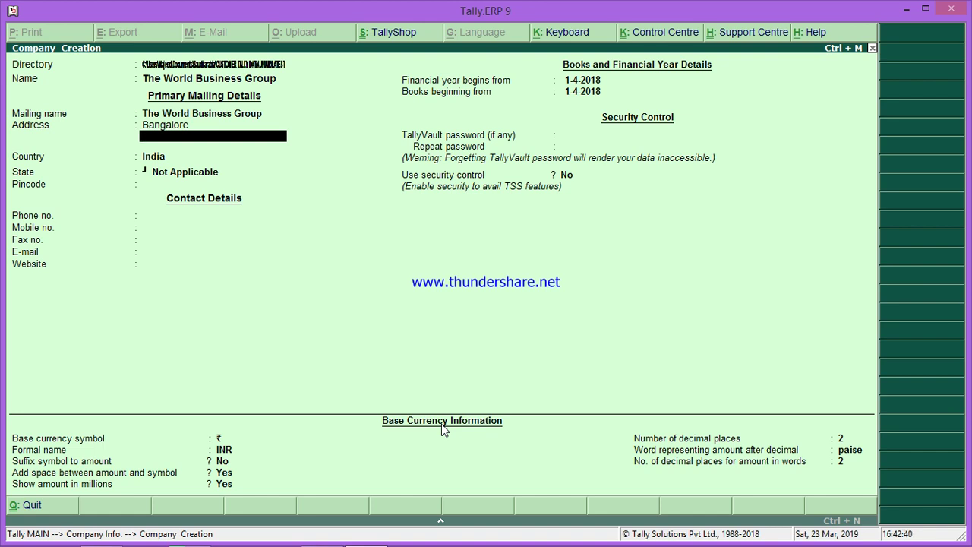
{"action": "key", "text": "BackSpace"}
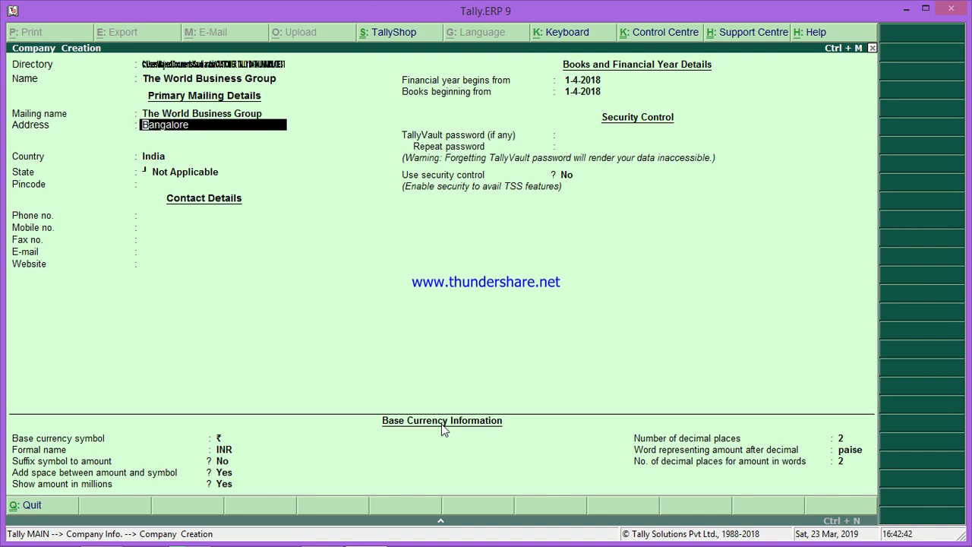
{"action": "key", "text": "Return"}
Keep country India and set state Karnataka with pincode 560005
{"action": "key", "text": "Return"}
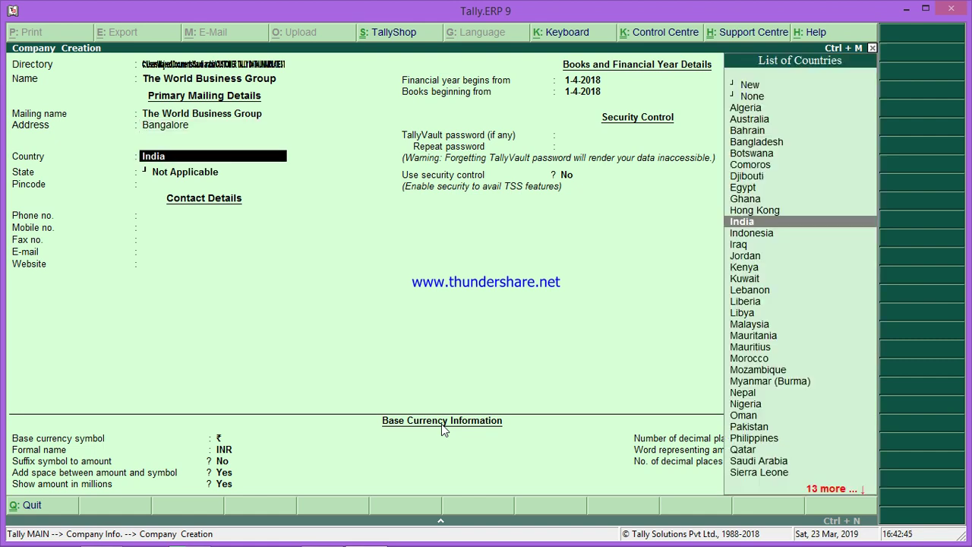
{"action": "key", "text": "Return"}
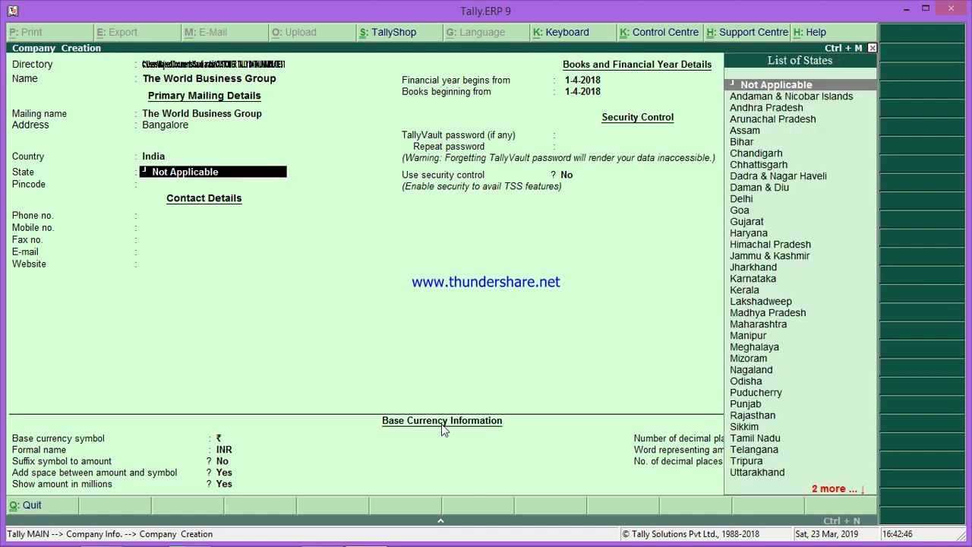
{"action": "type", "text": "K"}
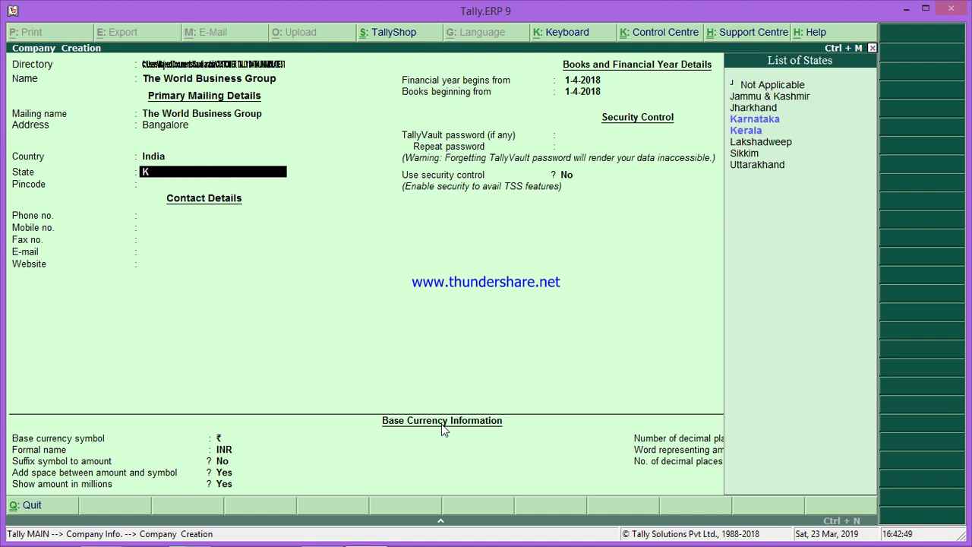
{"action": "type", "text": "a"}
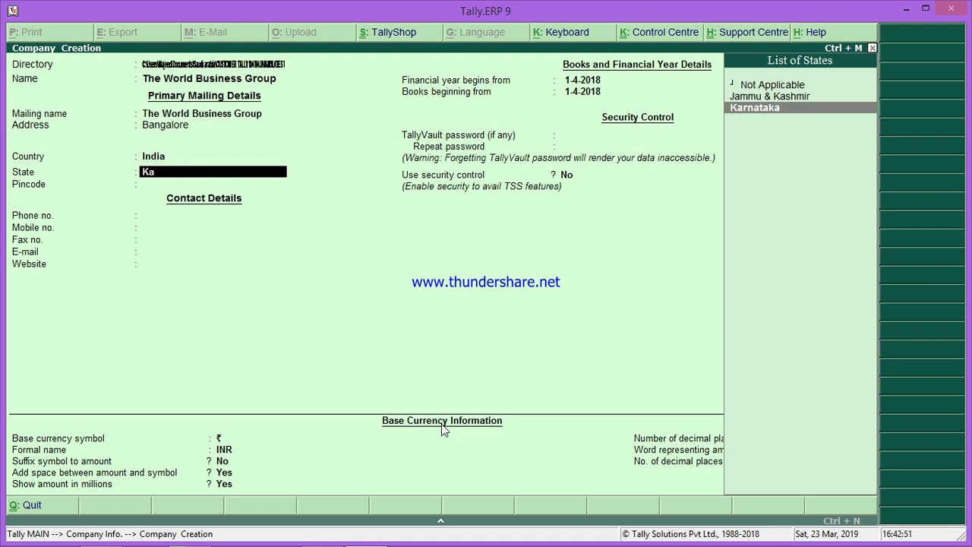
{"action": "key", "text": "Return"}
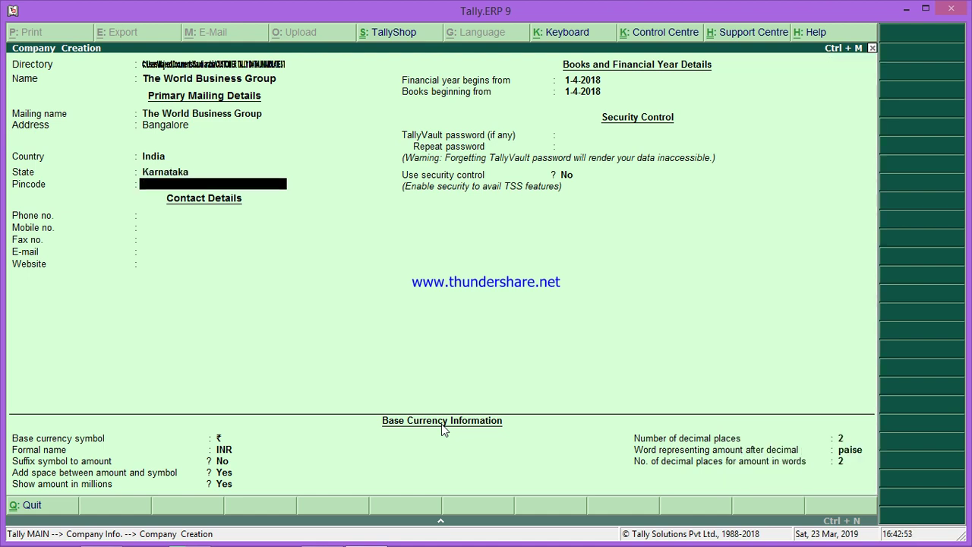
{"action": "type", "text": "560005"}
{"action": "key", "text": "Return"}
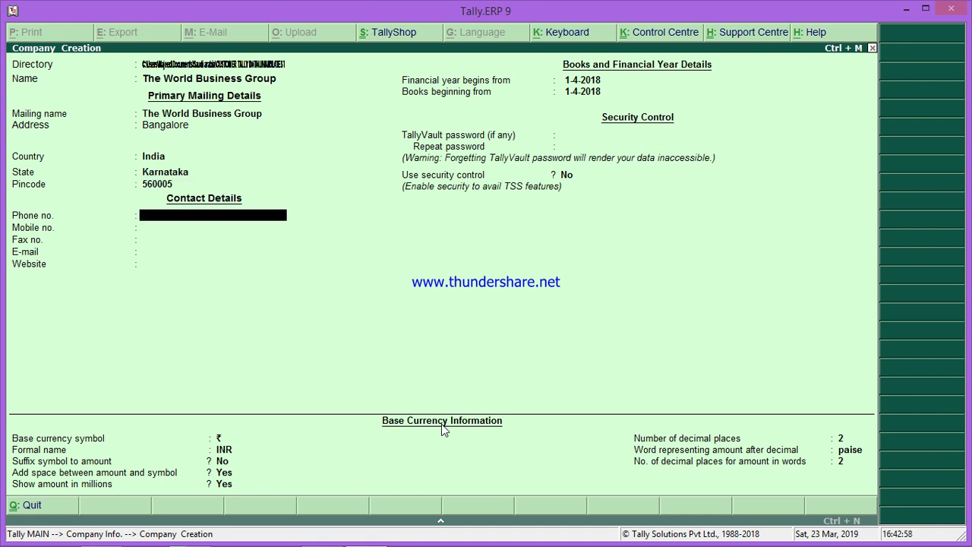
Enter the company's mobile number and e-mail address, leaving phone, fax and website blank
{"action": "key", "text": "Return"}
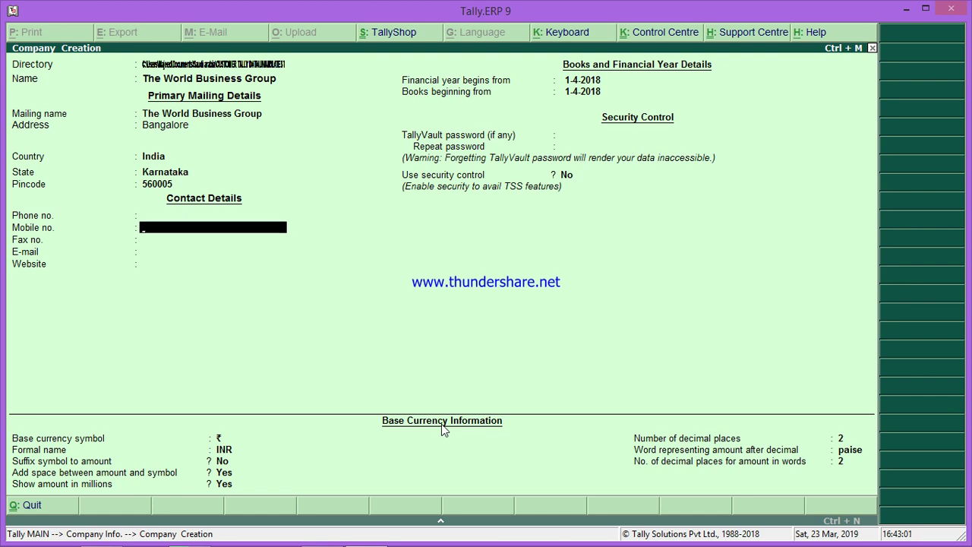
{"action": "type", "text": "9000000000"}
{"action": "key", "text": "Return"}
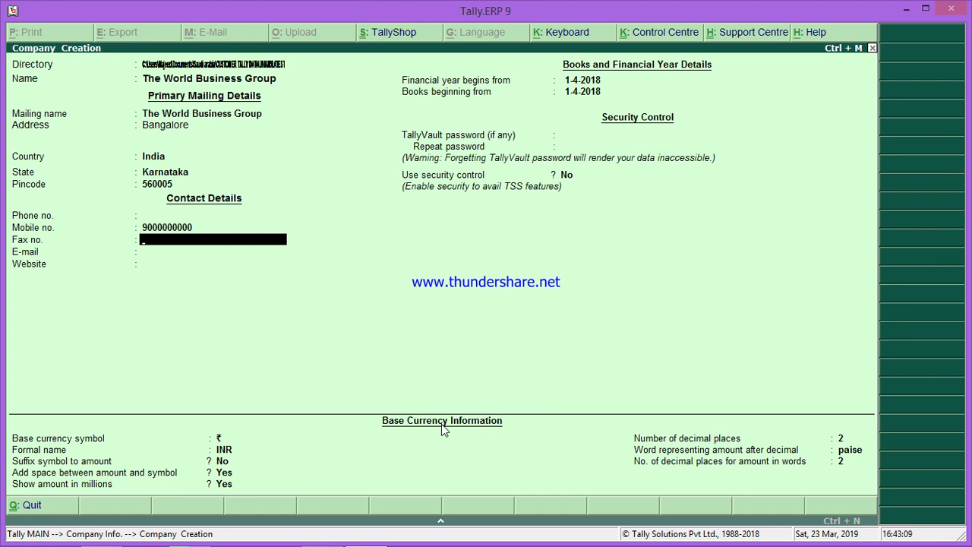
{"action": "key", "text": "Return"}
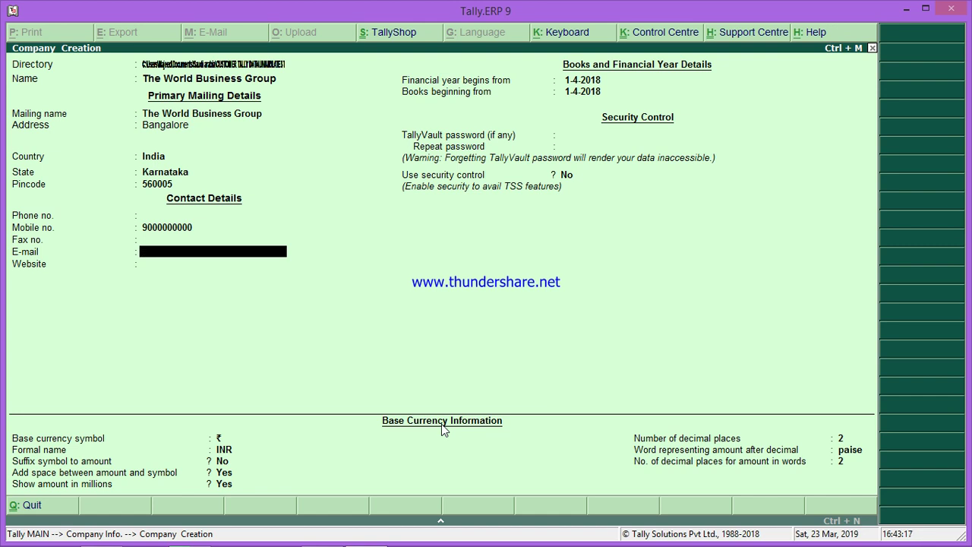
{"action": "type", "text": "abc@gmail.com"}
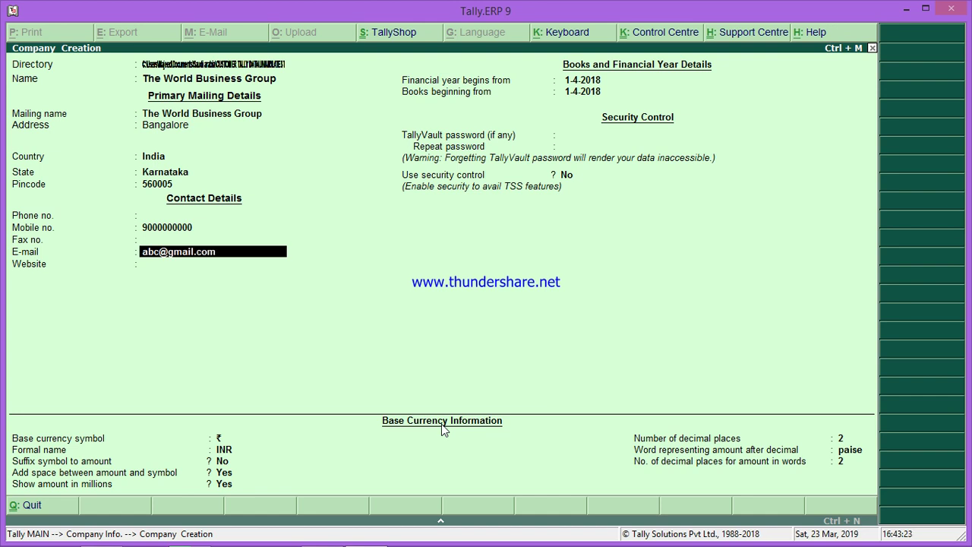
{"action": "key", "text": "Return"}
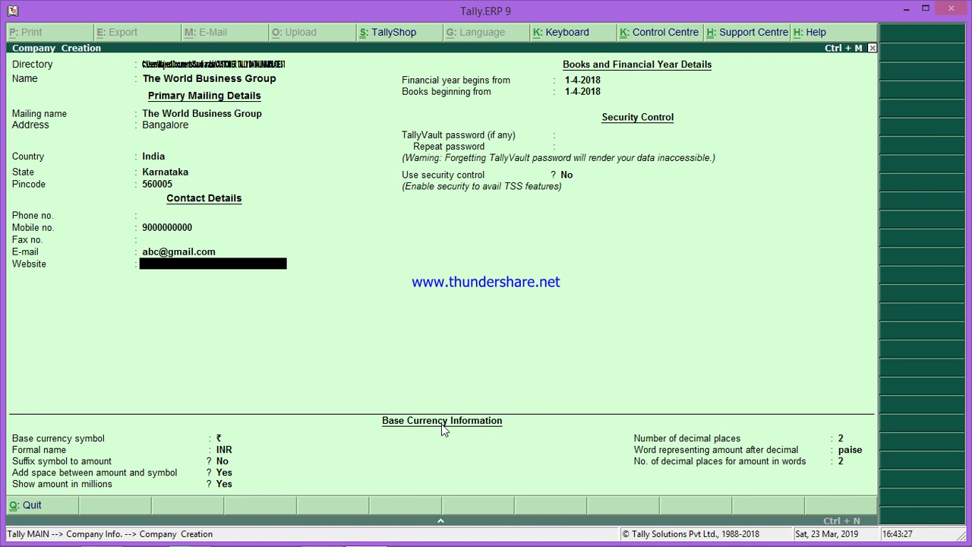
{"action": "key", "text": "Return"}
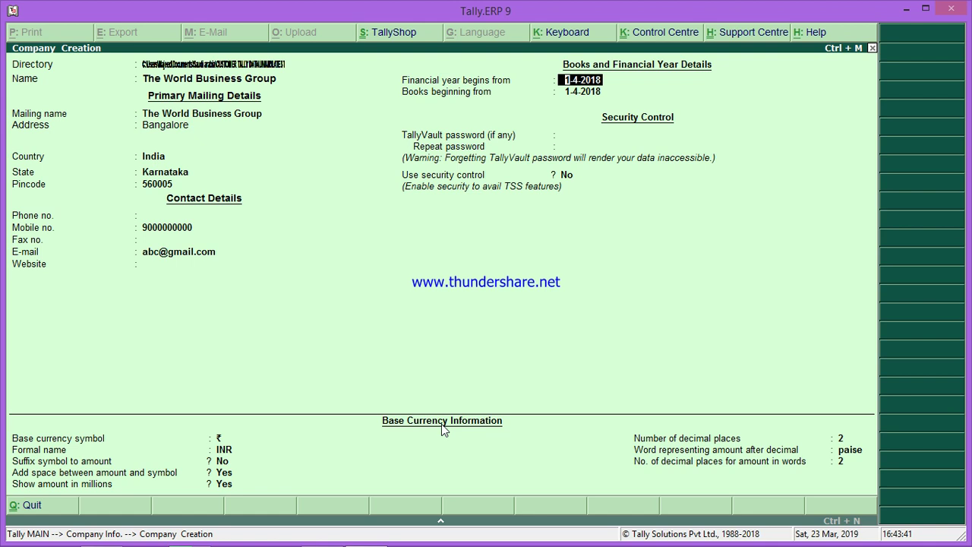
{"action": "key", "text": "Return"}
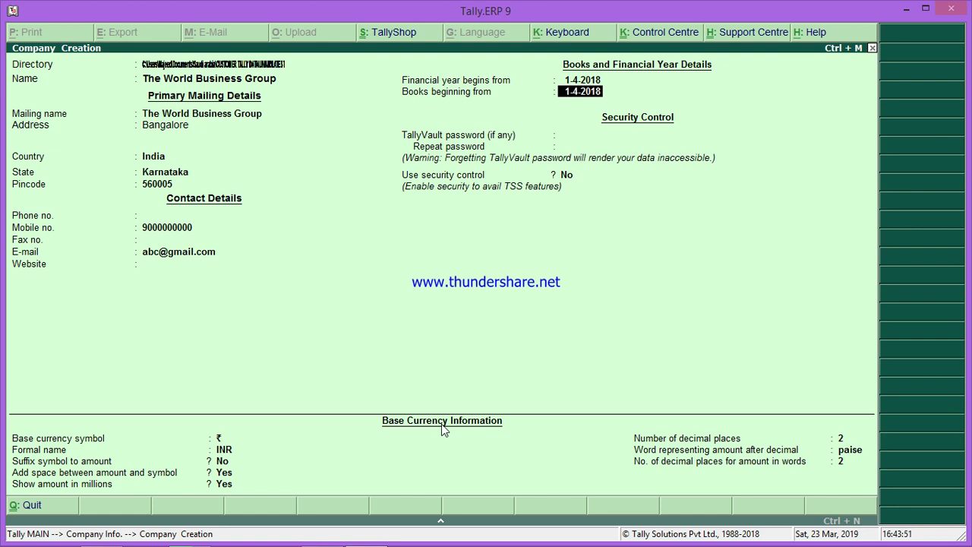
{"action": "key", "text": "Up"}
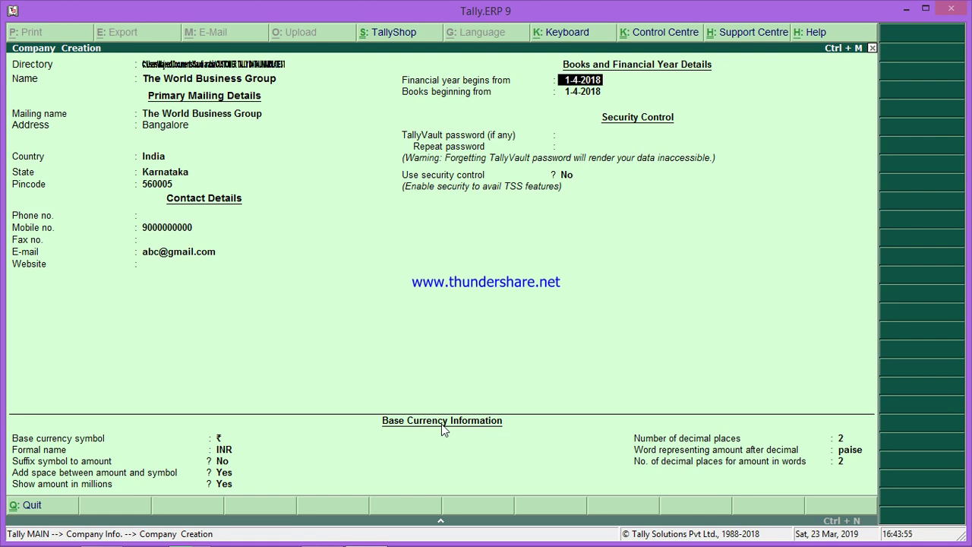
{"action": "key", "text": "Return"}
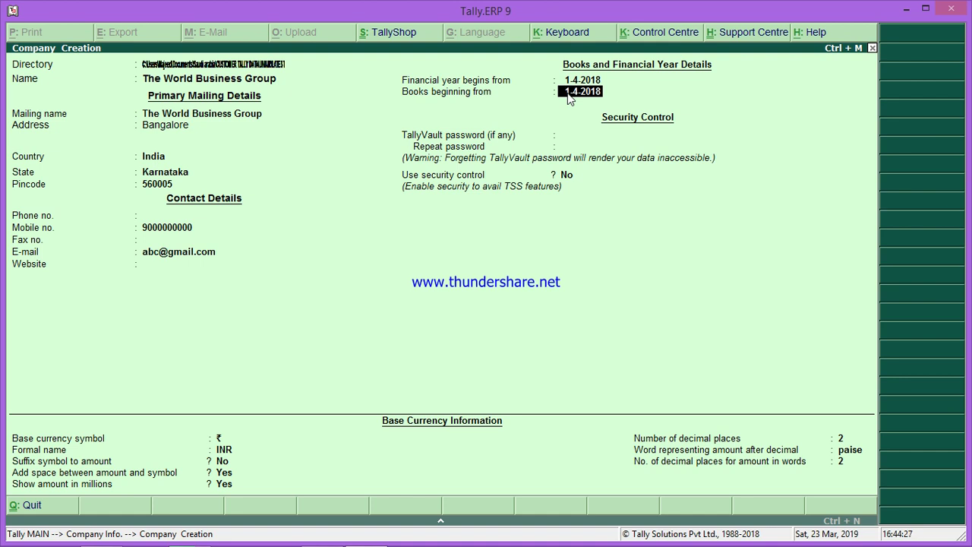
{"action": "key", "text": "Return"}
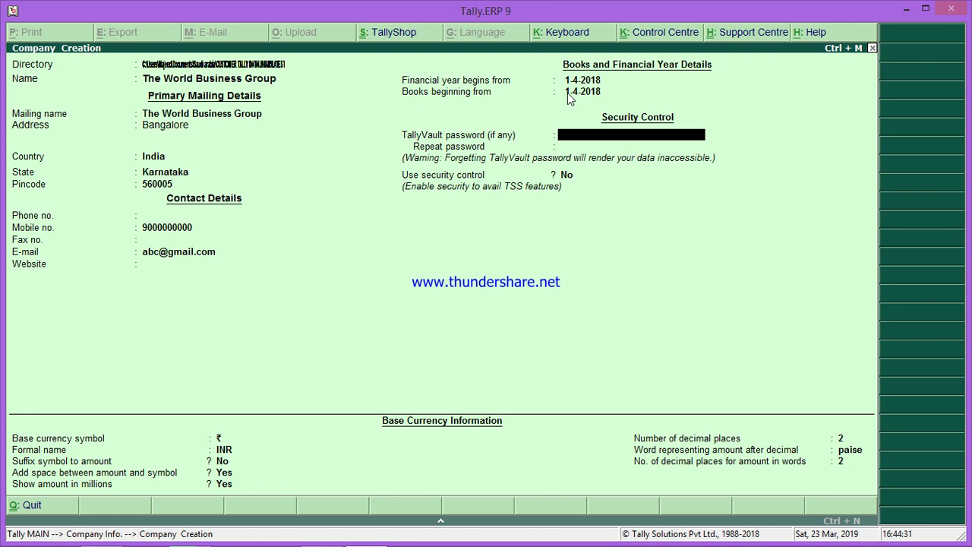
{"action": "key", "text": "Return"}
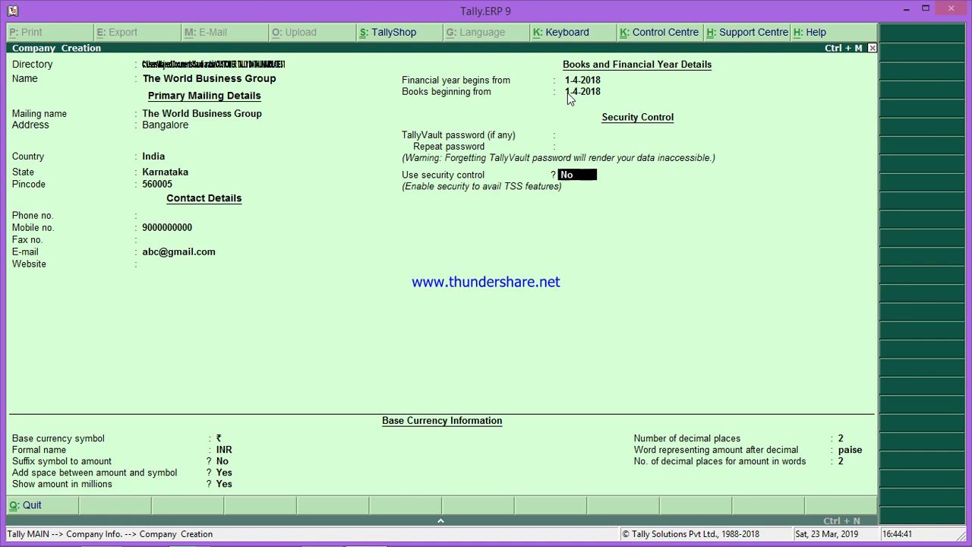
{"action": "key", "text": "Return"}
{"action": "key", "text": "Return"}
{"action": "key", "text": "Return"}
{"action": "key", "text": "Return"}
{"action": "key", "text": "Return"}
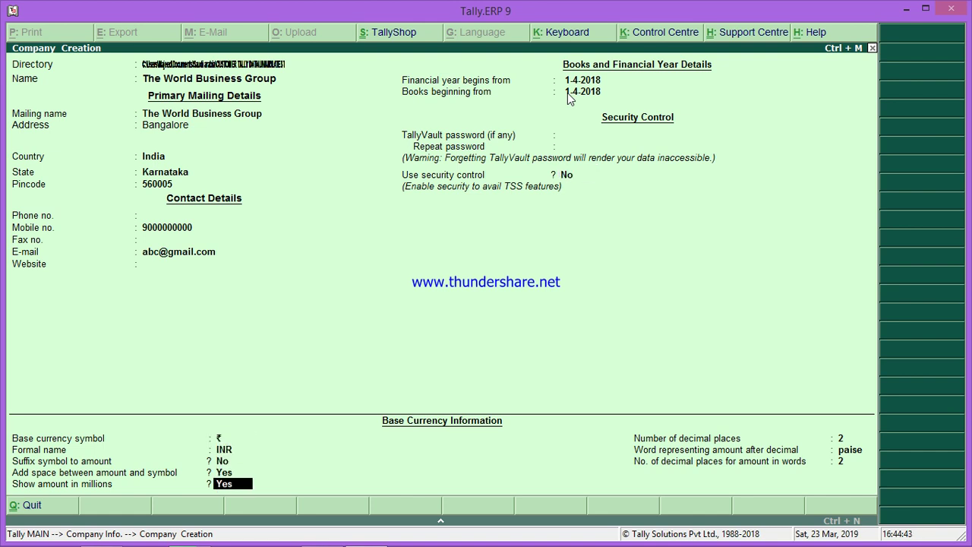
{"action": "key", "text": "Return"}
{"action": "key", "text": "Return"}
{"action": "key", "text": "Return"}
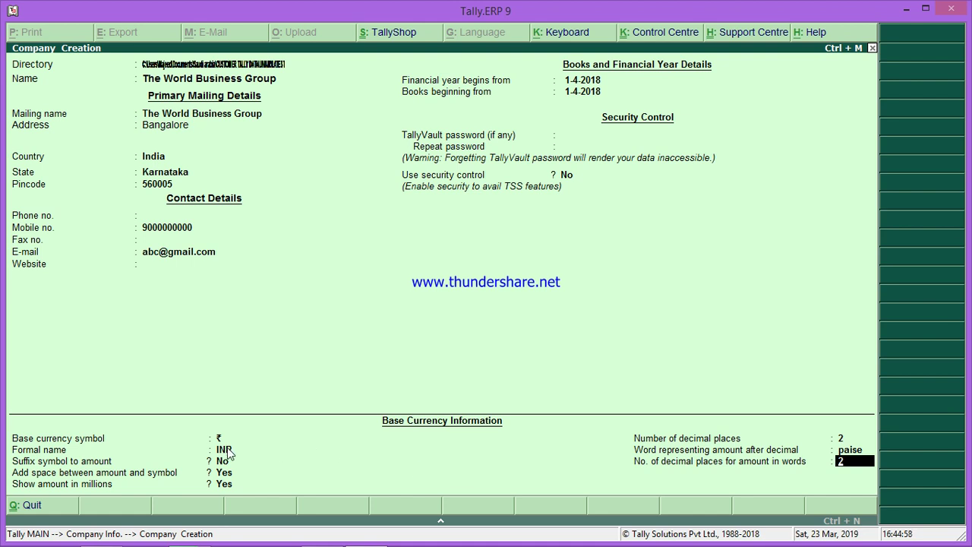
Dismiss the VAT number warning and keep 2 decimal places and paise to reach the Accept prompt
{"action": "left_click", "coordinate": [842, 443]}
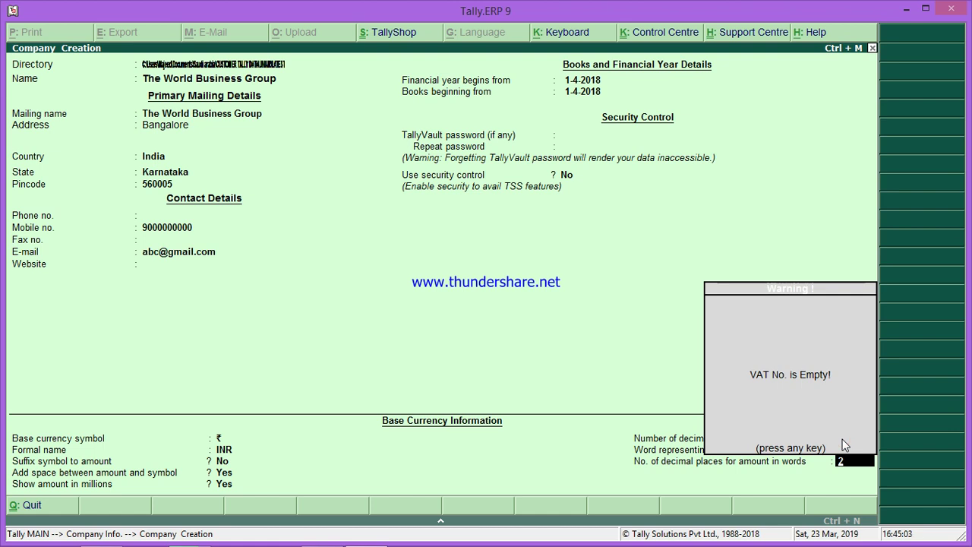
{"action": "left_click", "coordinate": [843, 442]}
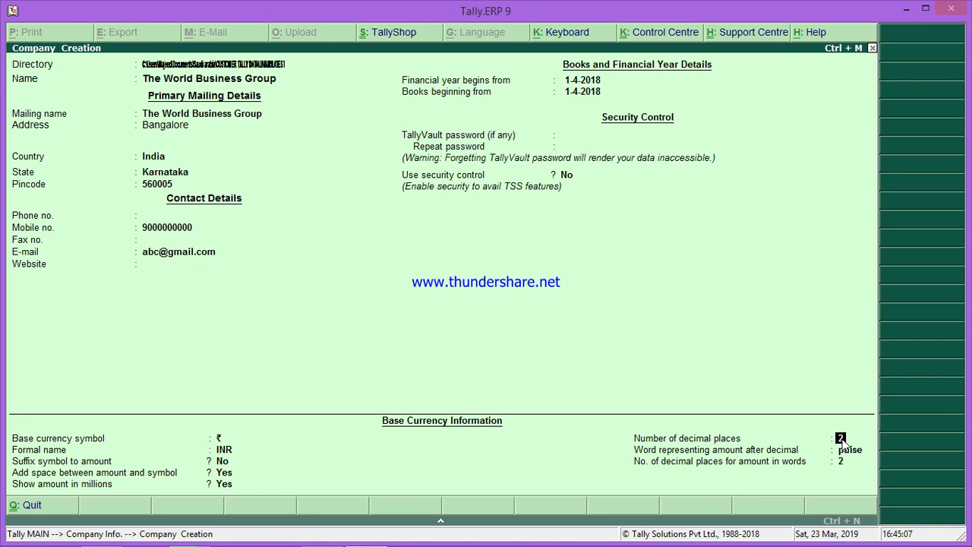
{"action": "key", "text": "Return"}
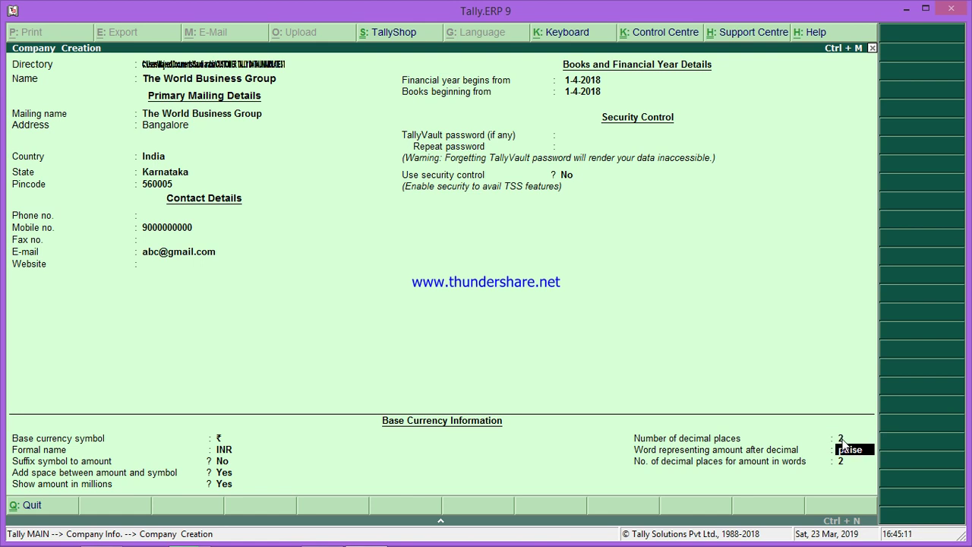
{"action": "key", "text": "Return"}
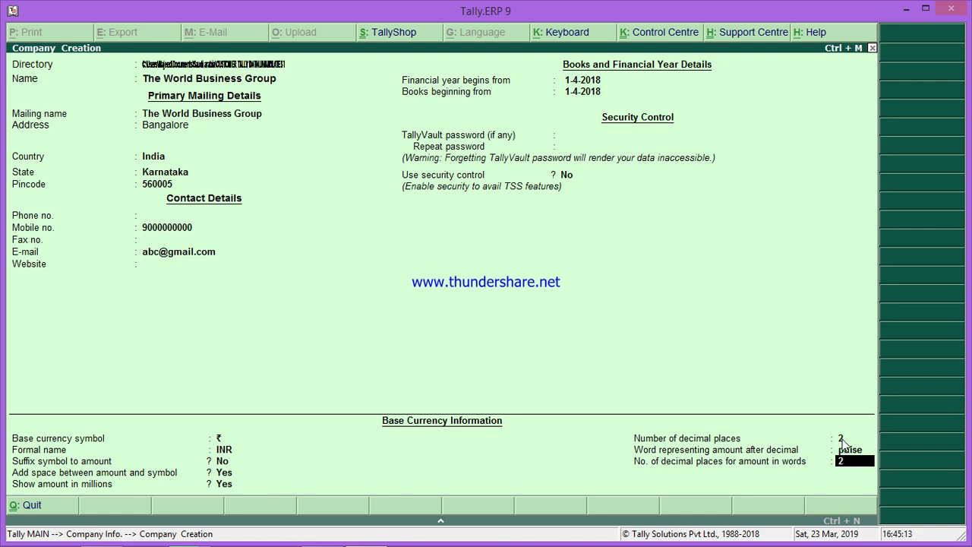
{"action": "key", "text": "Return"}
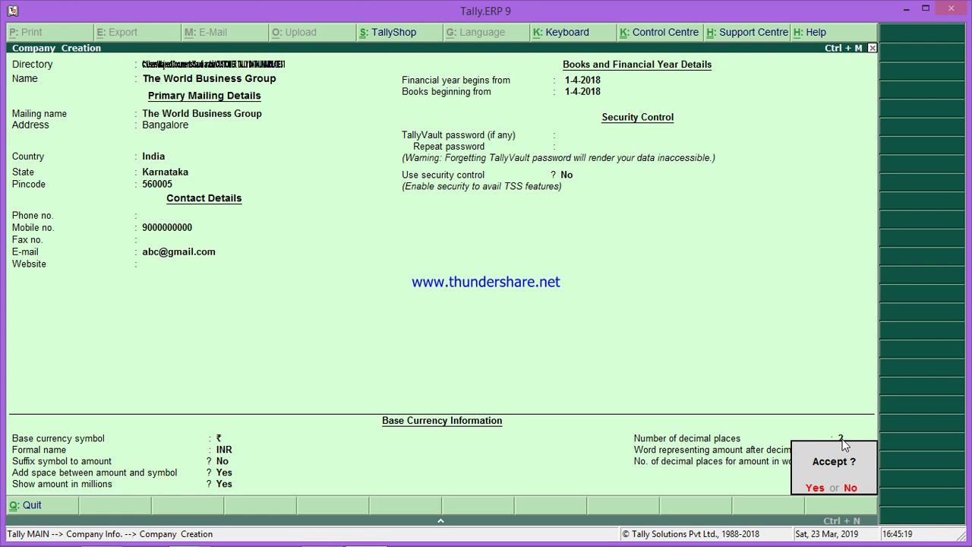
Accept and confirm the Company Creation form to save The World Business Group
{"action": "left_click", "coordinate": [815, 488]}
{"action": "left_click", "coordinate": [814, 489]}
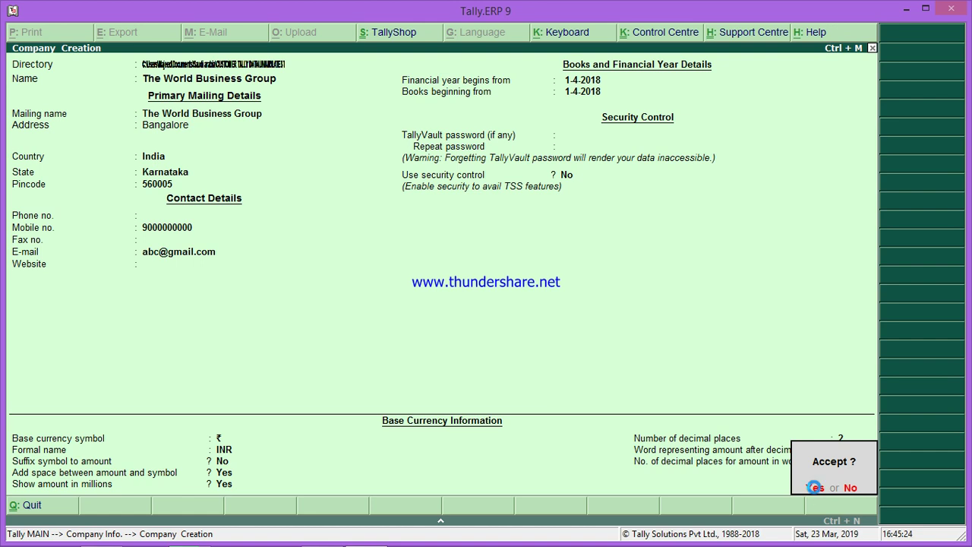